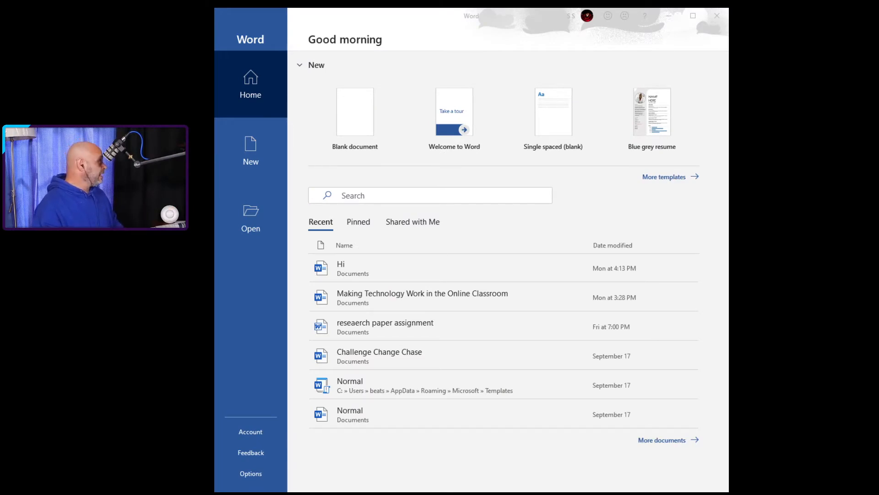
Step: Create a new blank document and add a blank line at the top of the page
left_click(354, 121)
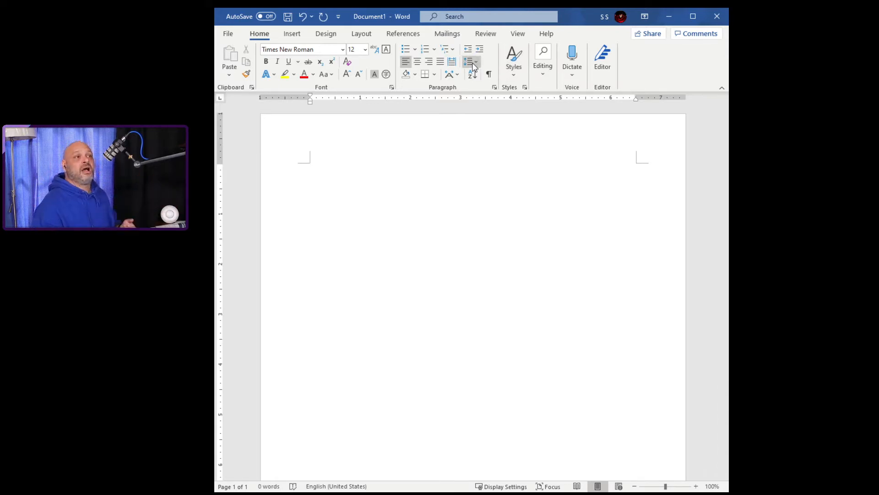
left_click(361, 36)
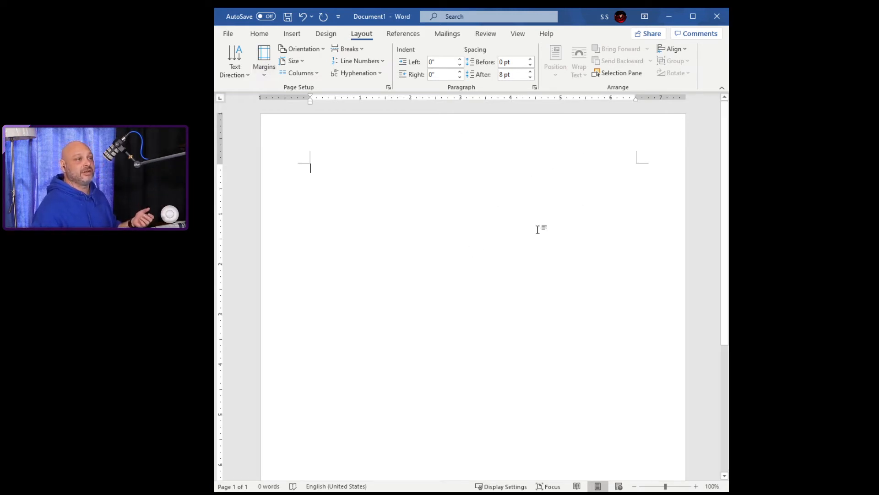
left_click(259, 35)
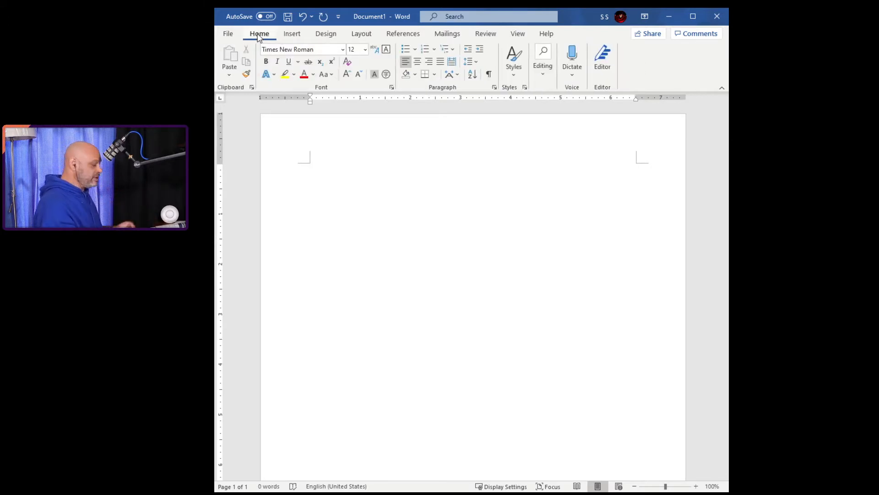
key("Return")
key("Return")
key("Return")
key("Return")
key("Return")
key("Return")
key("Return")
key("Return")
key("Return")
key("Return")
key("Return")
key("Return")
key("Return")
key("Return")
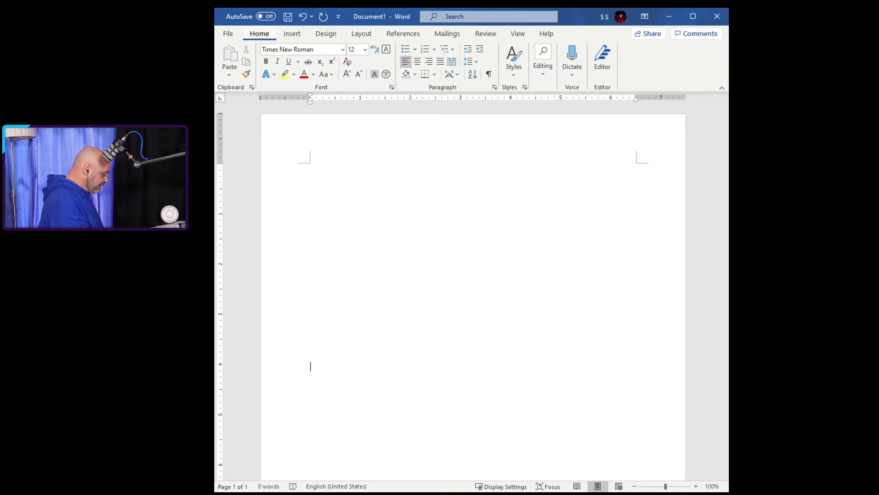
Step: Type the title 'This is the Title of my Paper' on the first page
type("This")
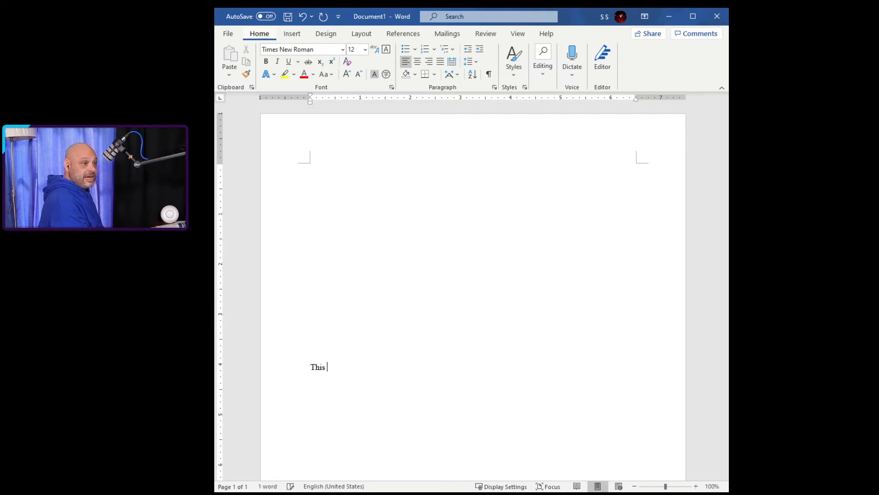
type(" isd")
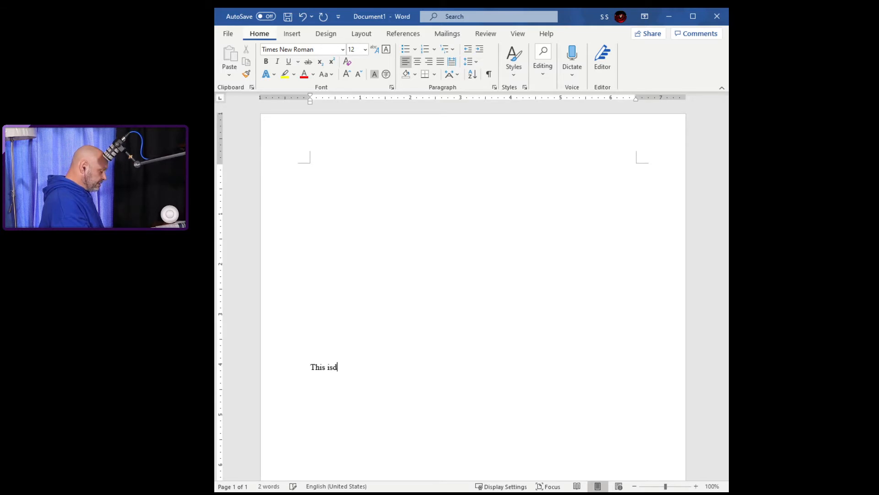
key("BackSpace")
type(" the ")
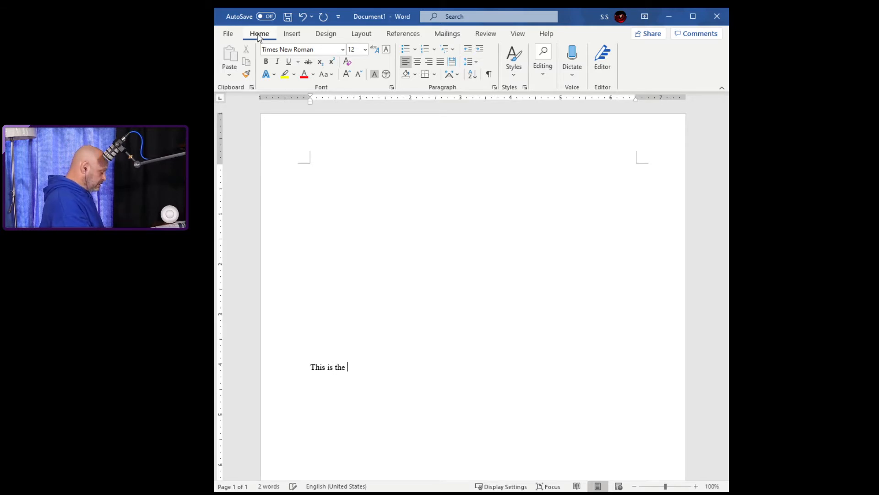
type("Title o")
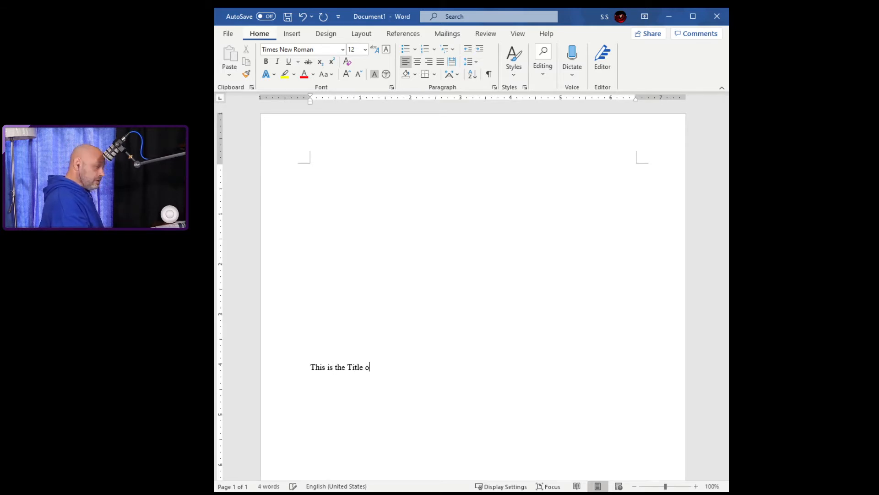
type("f my ")
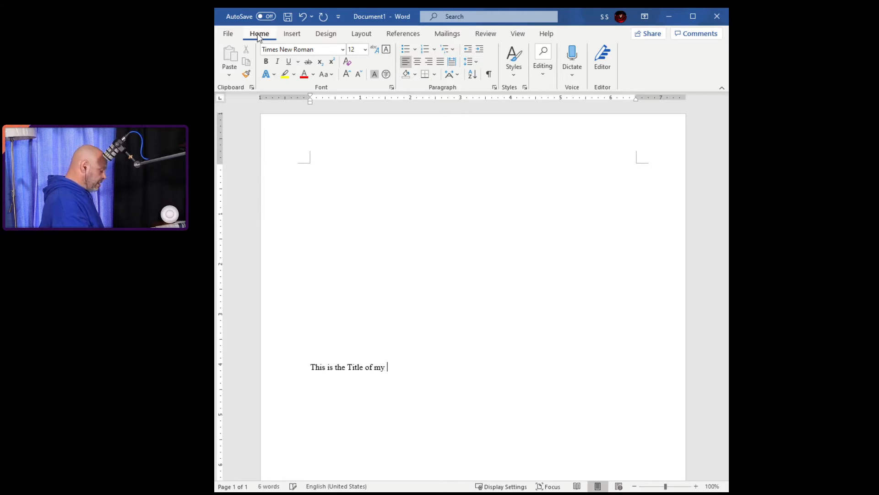
type("Paper")
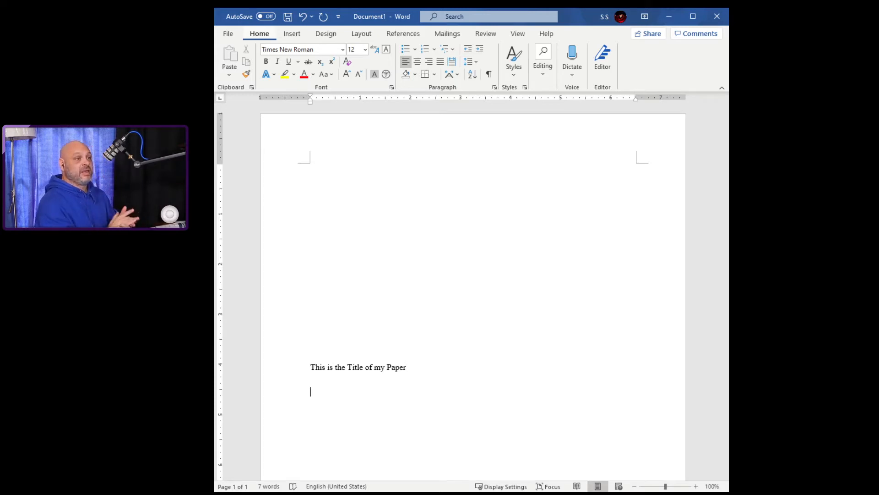
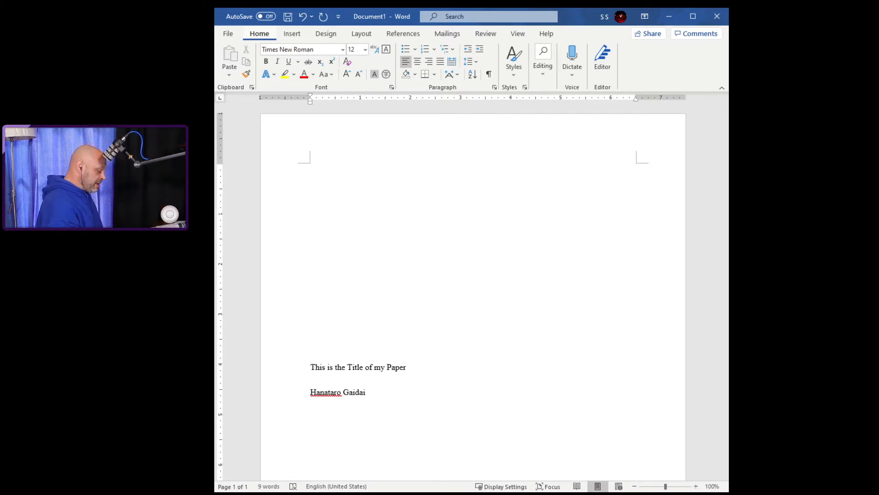
Step: Type the author's full name on its own line below the title
key("Return")
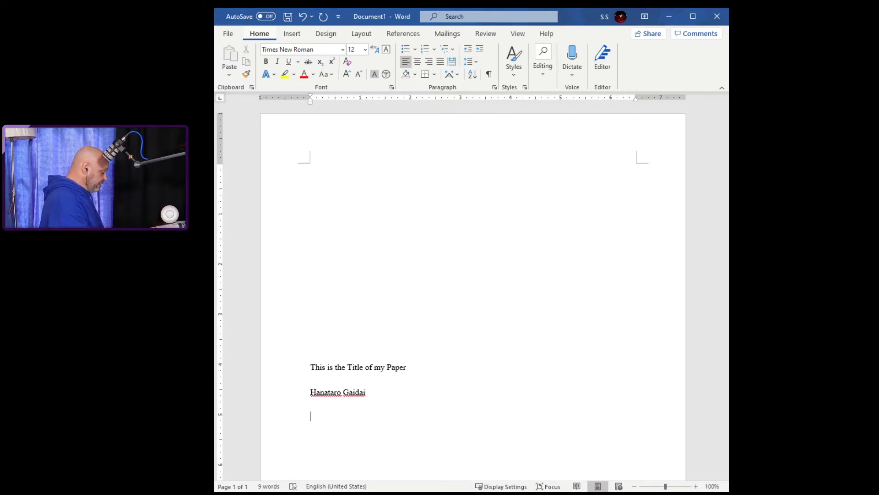
Step: Add a 'St. #' line with the student ID number below the name
type("St.")
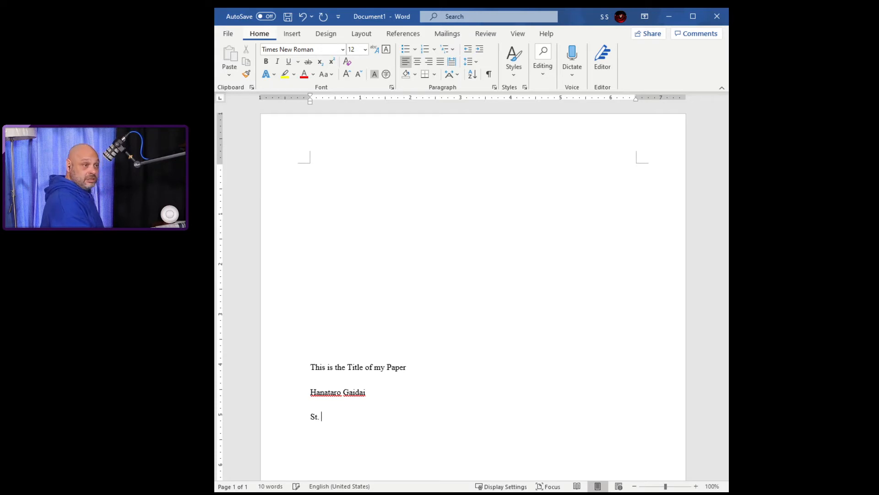
type(" #")
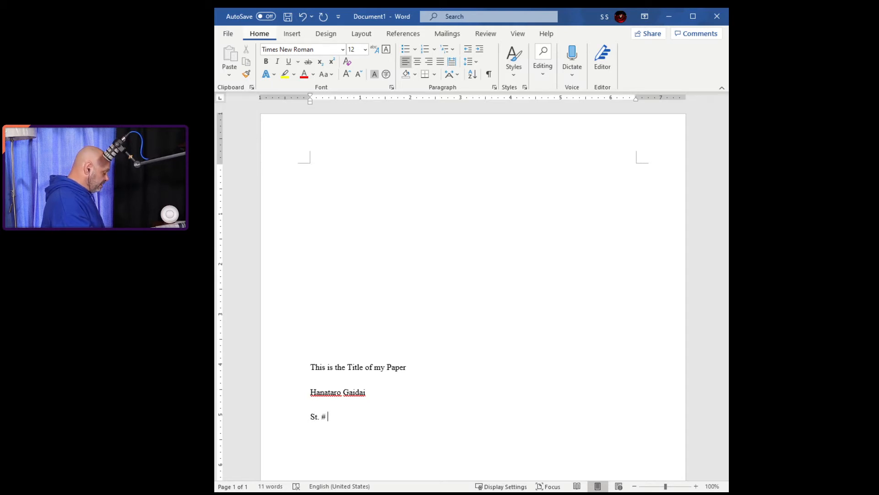
type(" 18209043875348975")
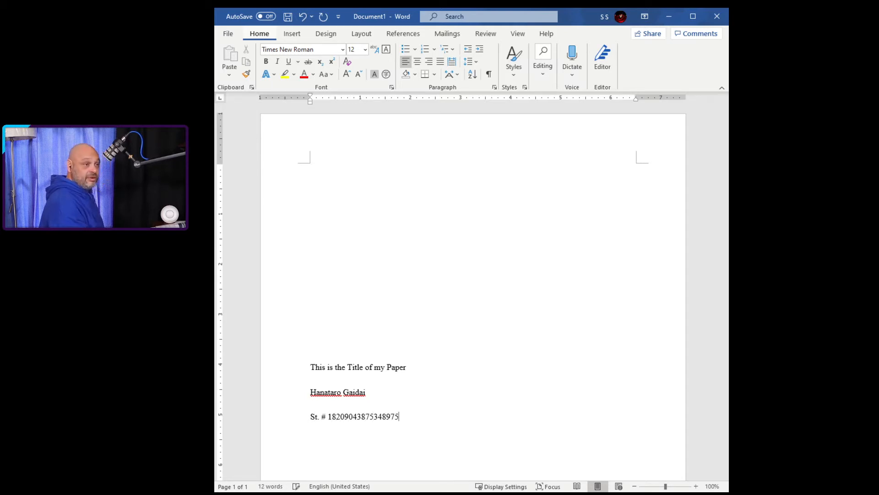
type("438753490857")
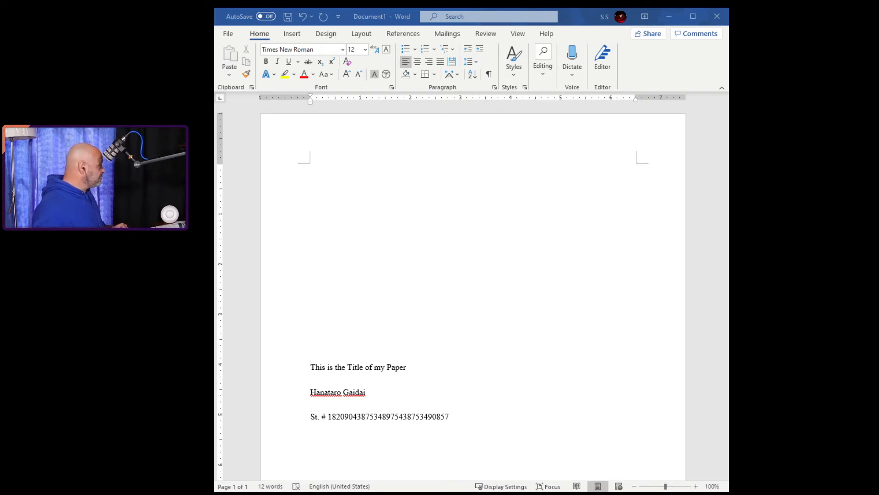
key("Return")
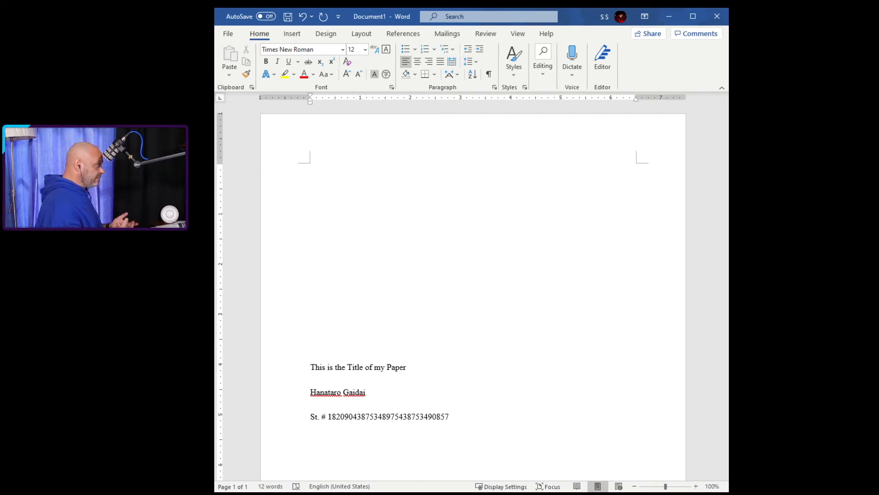
Step: Add the line 'Class 4 Wed. 2nd period' below the student number
type("#4")
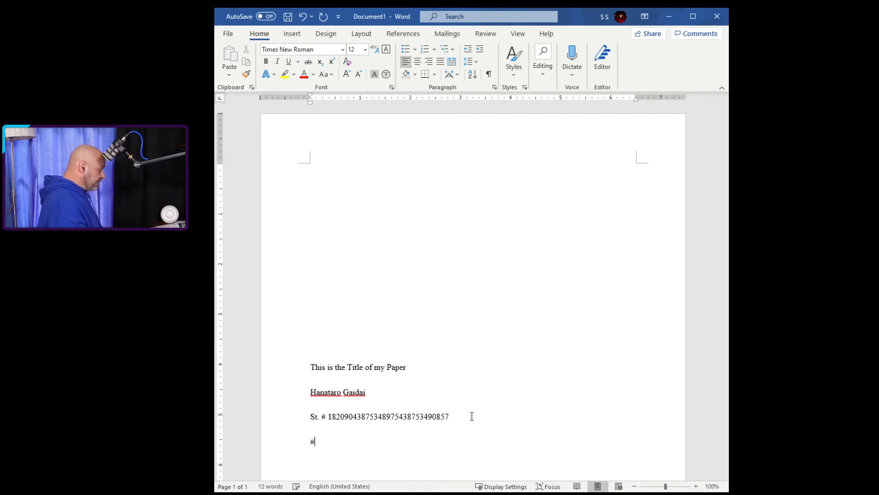
key("BackSpace")
key("BackSpace")
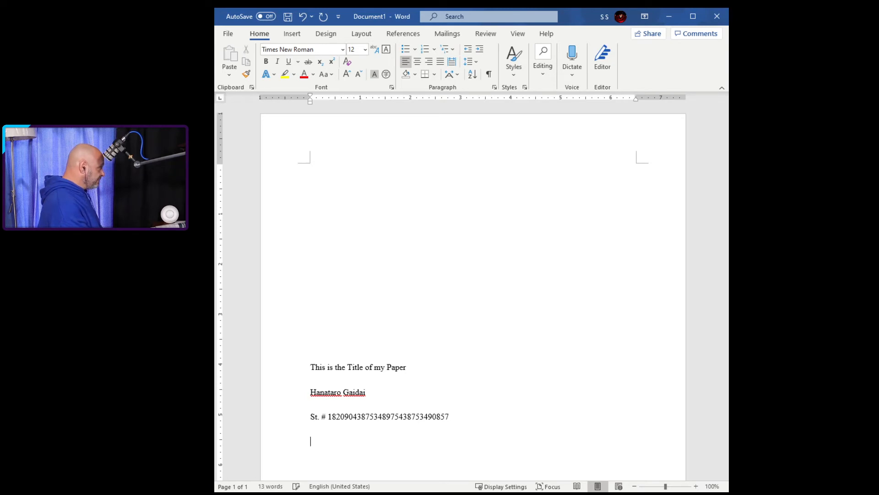
type("Class ")
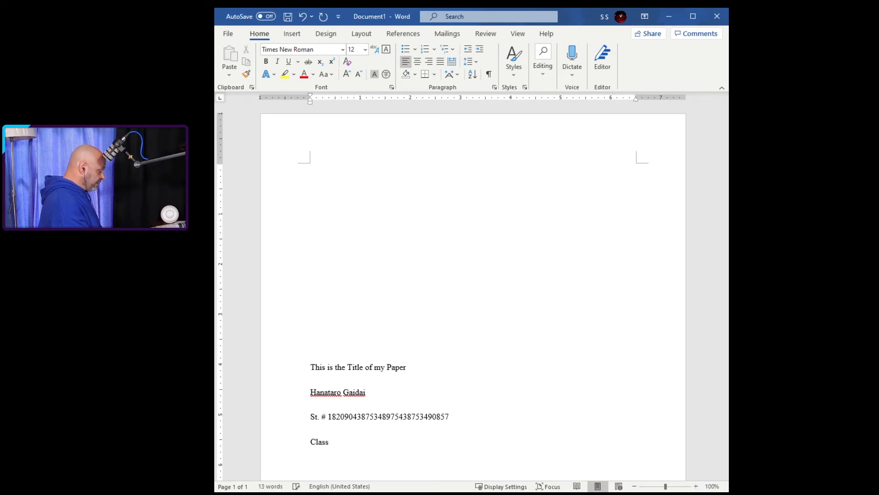
type("4 Wednes")
key("BackSpace")
key("BackSpace")
key("BackSpace")
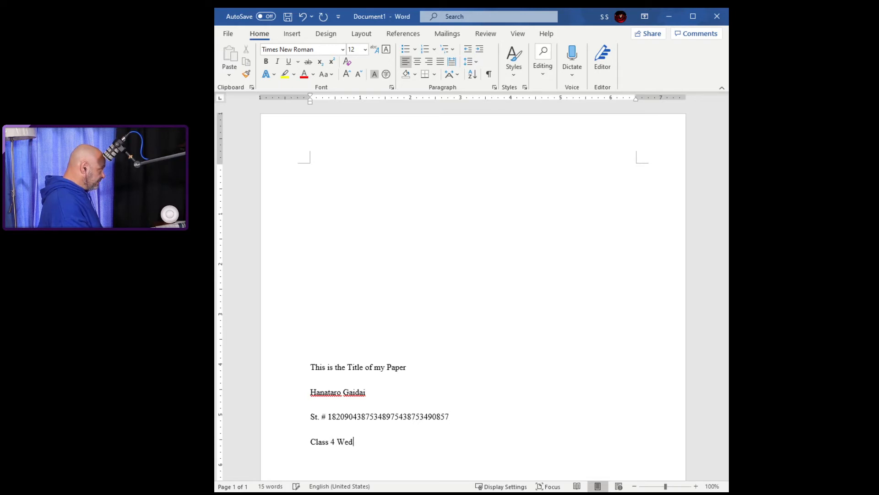
type(". 2nd period")
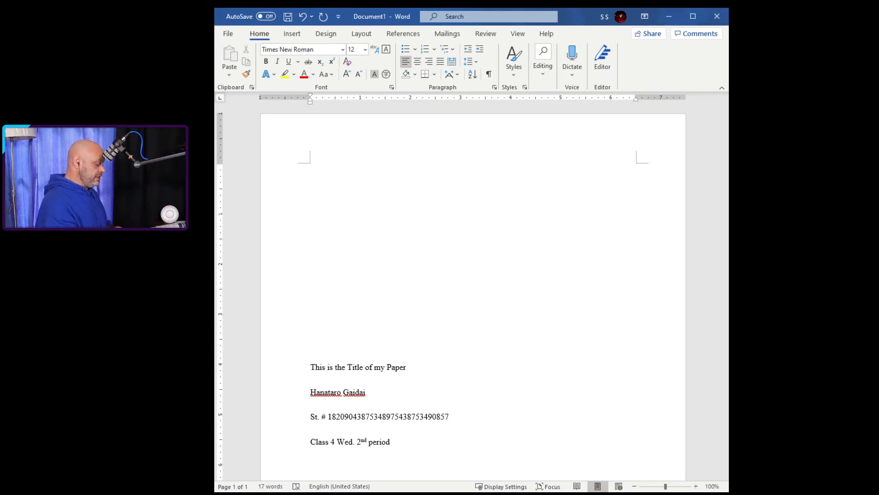
key("Return")
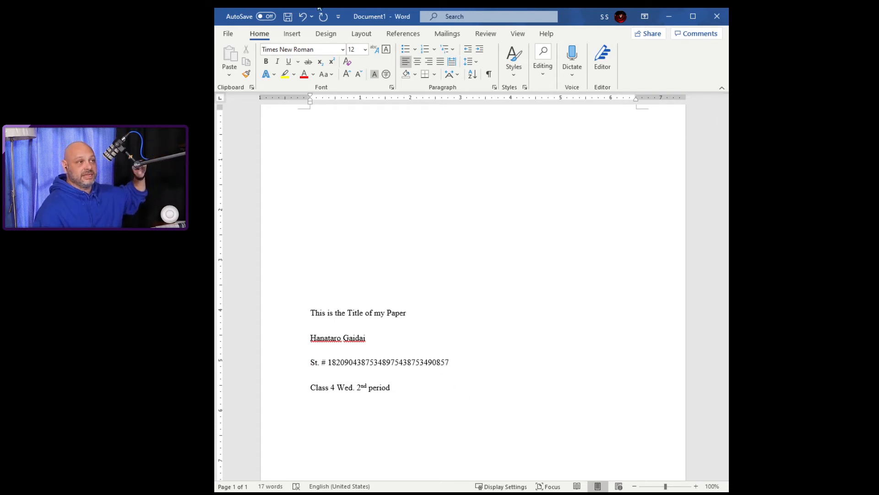
Step: Insert a page break after the title page
left_click(292, 37)
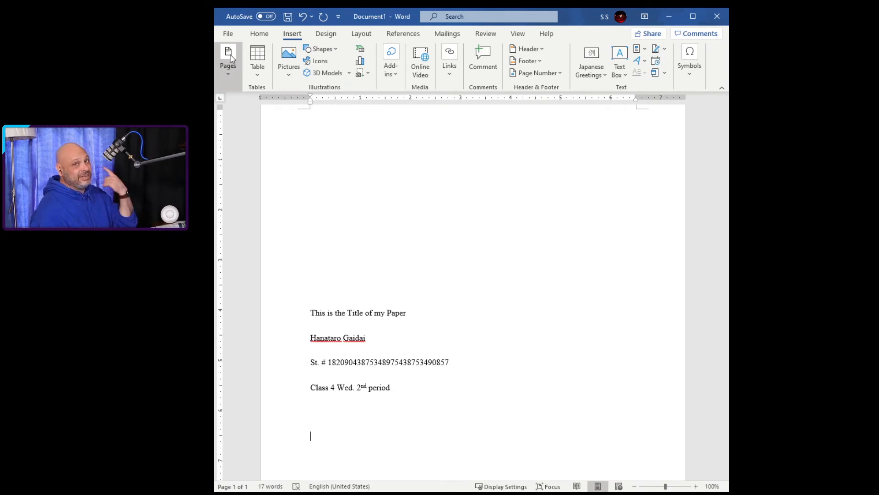
left_click(280, 112)
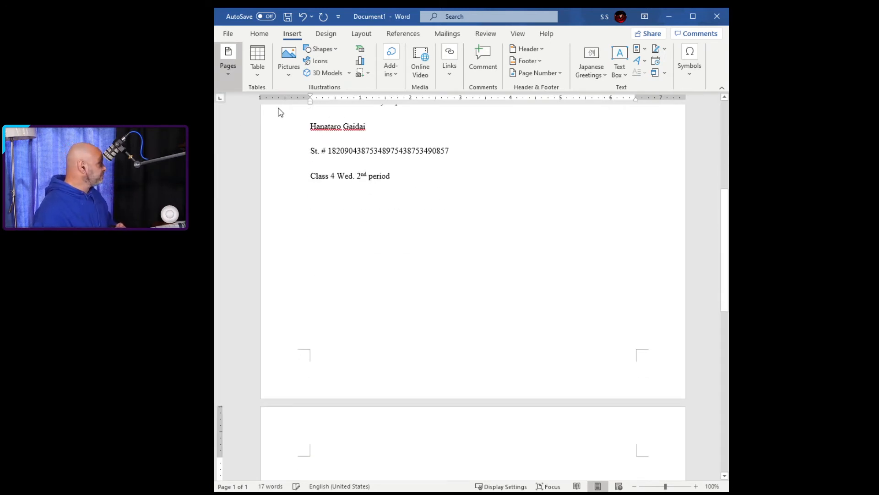
scroll(497, 369, "down", 2)
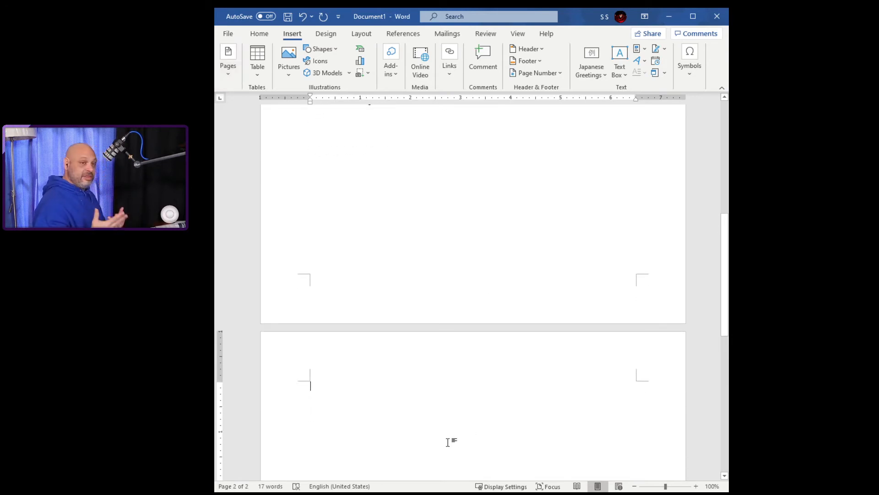
Step: Type 'Here is where you type the paper.' on the second page
type("H")
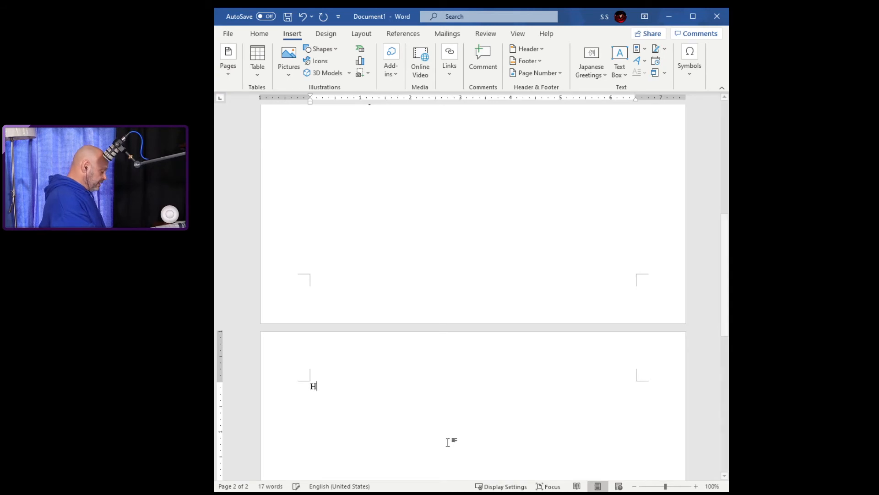
type("ere is where ")
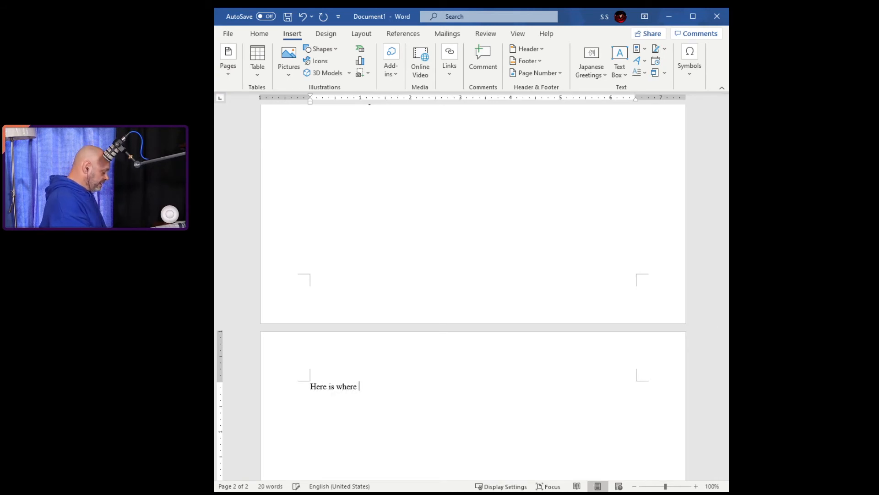
type("you type")
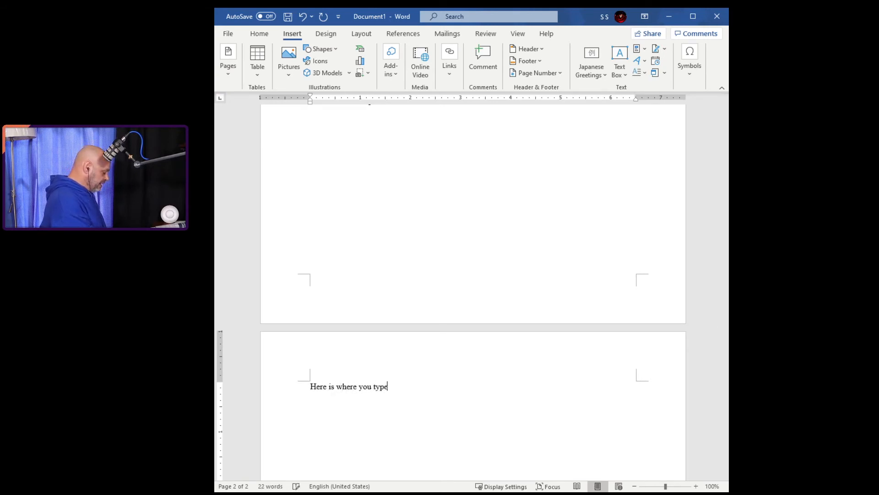
type(" the paper")
key("Return")
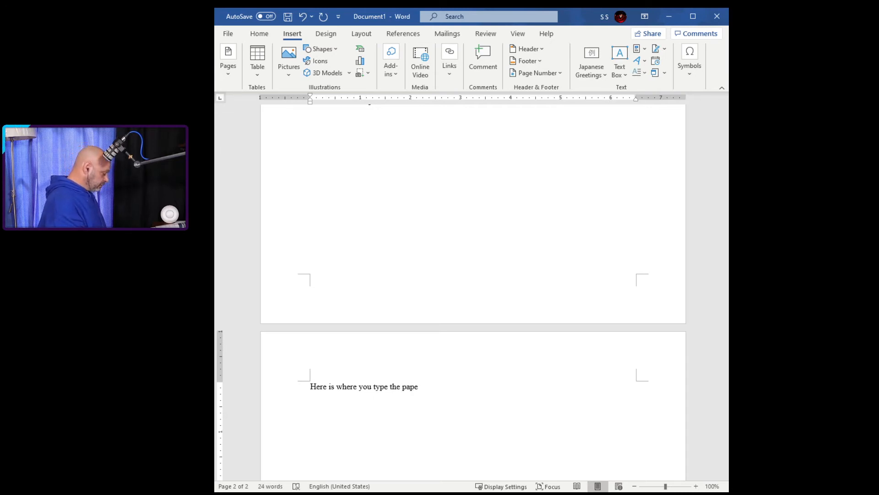
type(".")
key("Return")
key("Return")
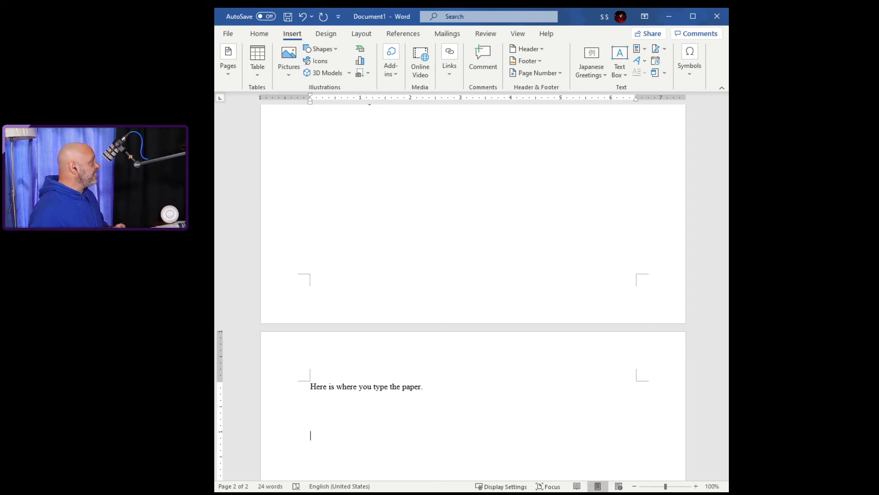
Step: Insert a page break with Ctrl+Enter and type the heading 'References' on the new page
key("ctrl+Return")
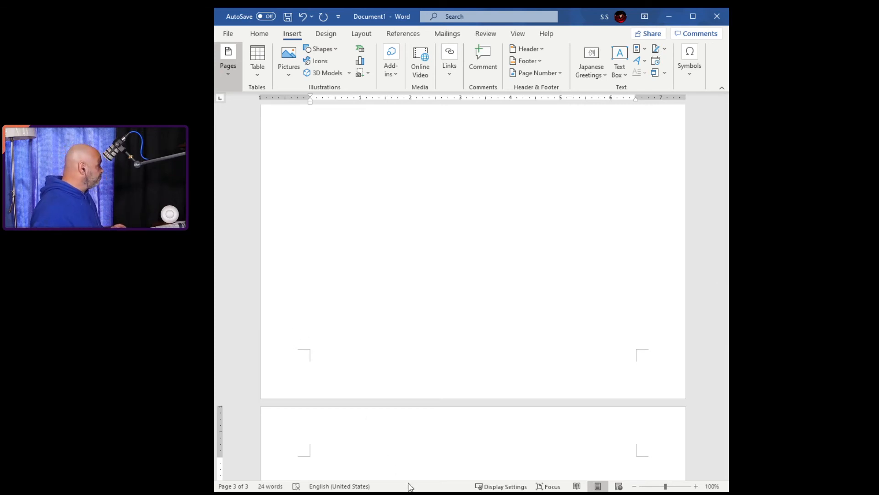
type("Referenmces")
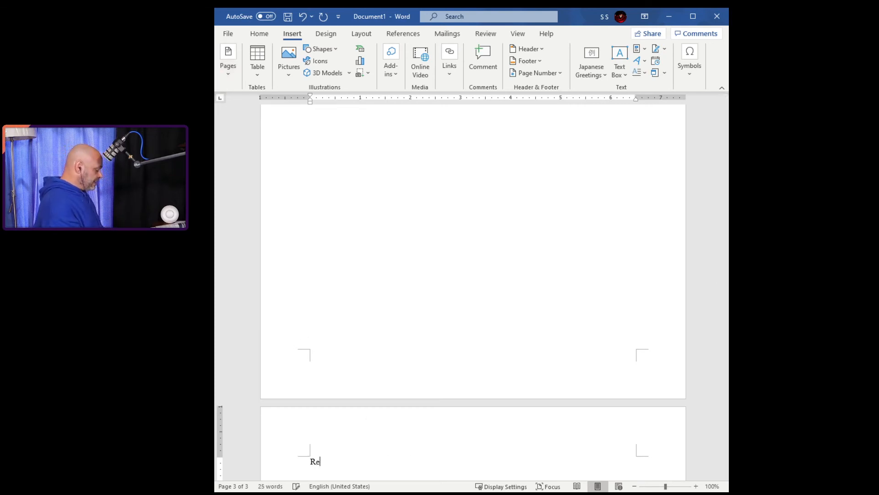
key("BackSpace")
key("BackSpace")
key("BackSpace")
key("BackSpace")
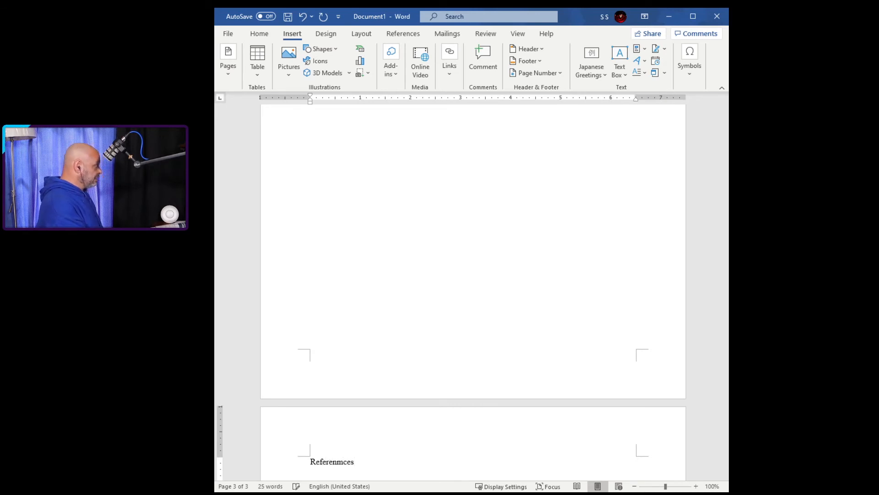
type("ces")
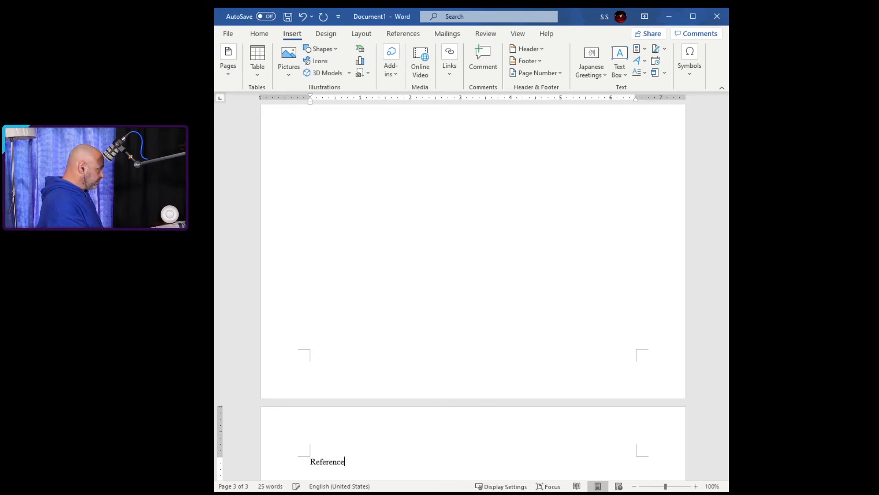
key("Return")
key("Return")
key("Return")
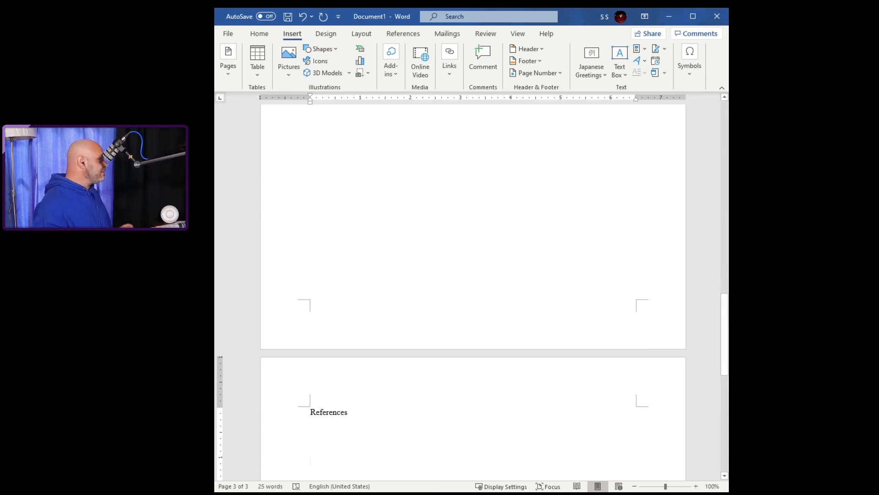
Step: Center the non-bold References heading and move to the line below it
left_click(279, 421)
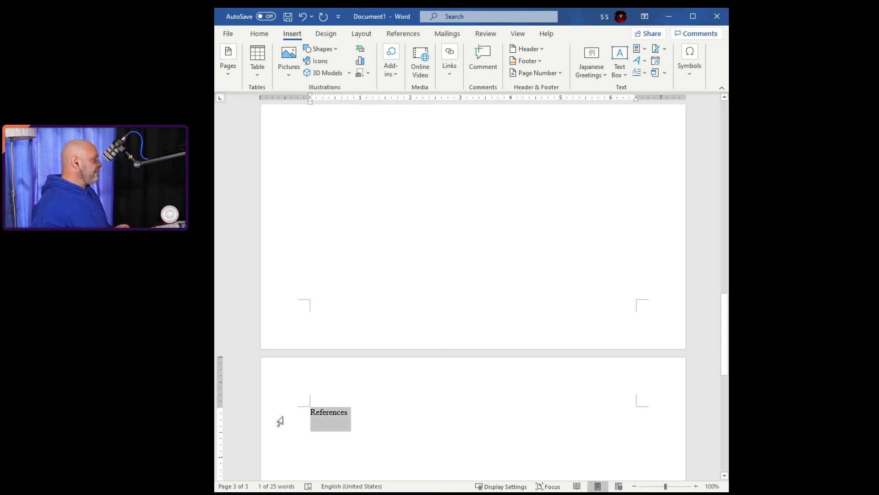
key("ctrl+b")
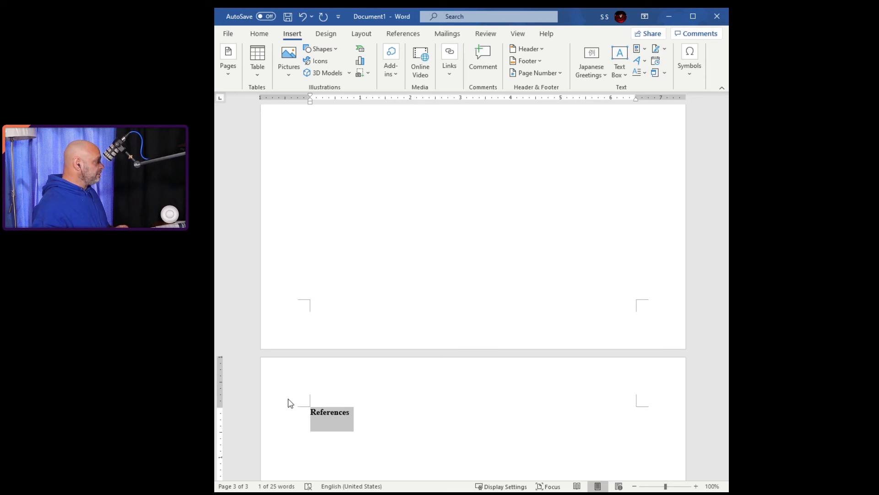
key("ctrl+b")
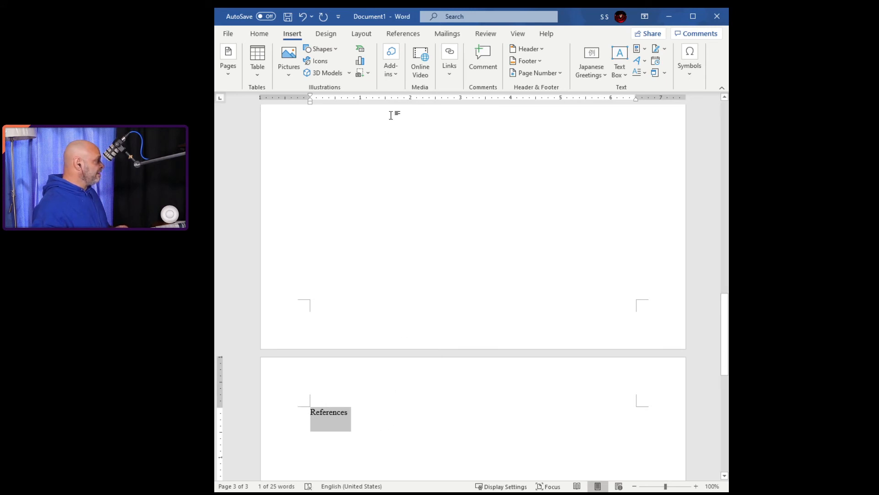
left_click(258, 35)
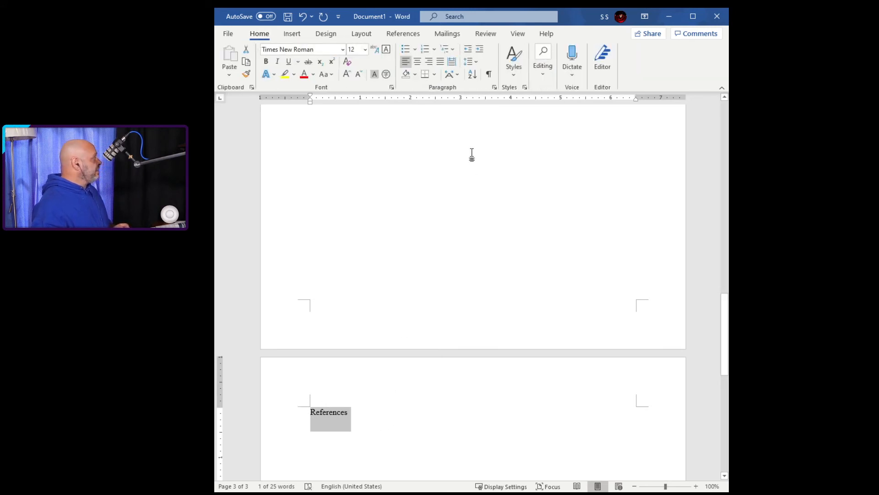
left_click(423, 68)
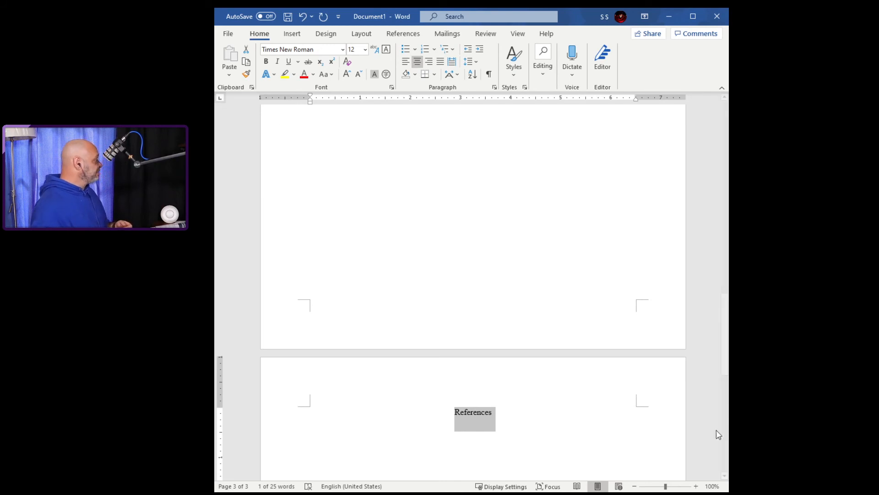
left_click(595, 443)
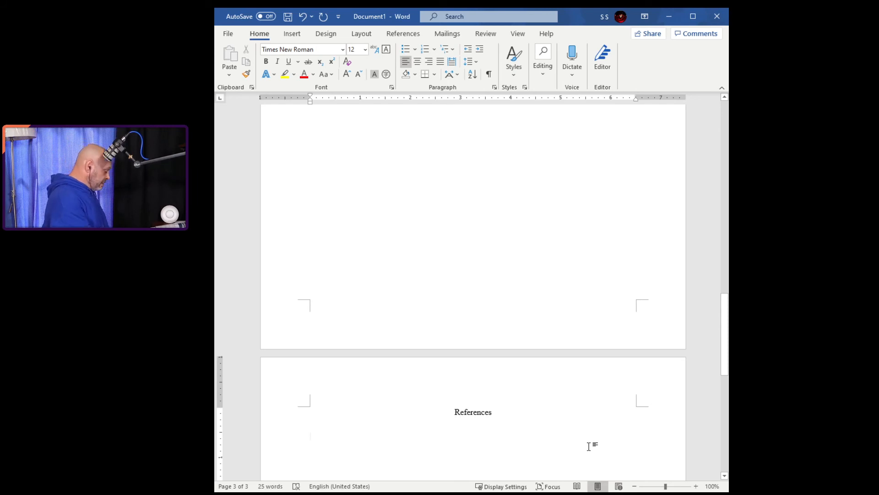
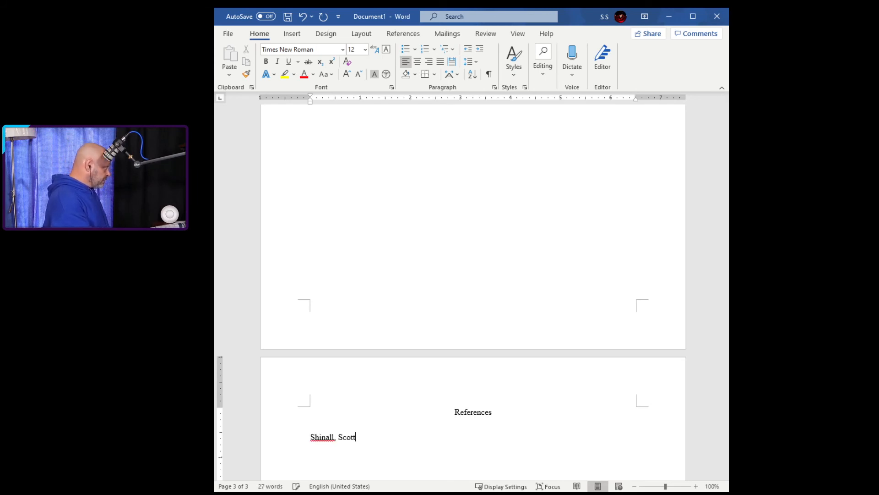
Step: Type one reference entry with the author's name, the year 2020 and placeholder citation text
type("(")
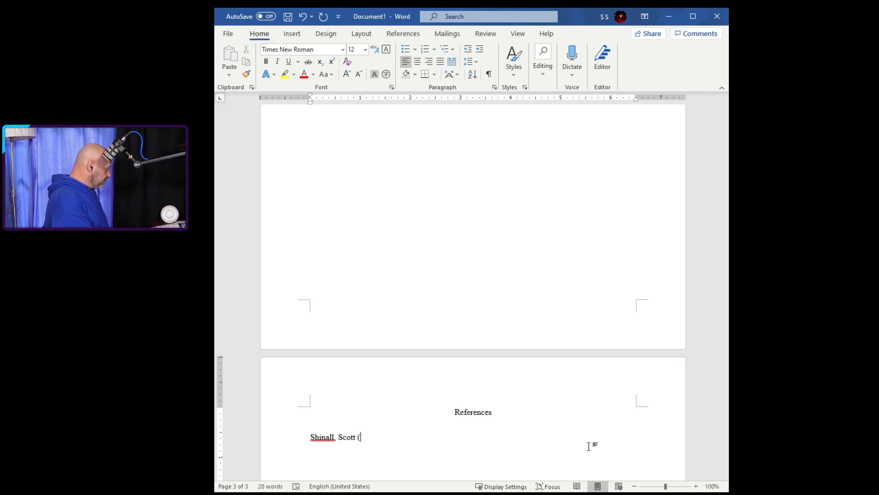
key("BackSpace")
type("1")
type("020")
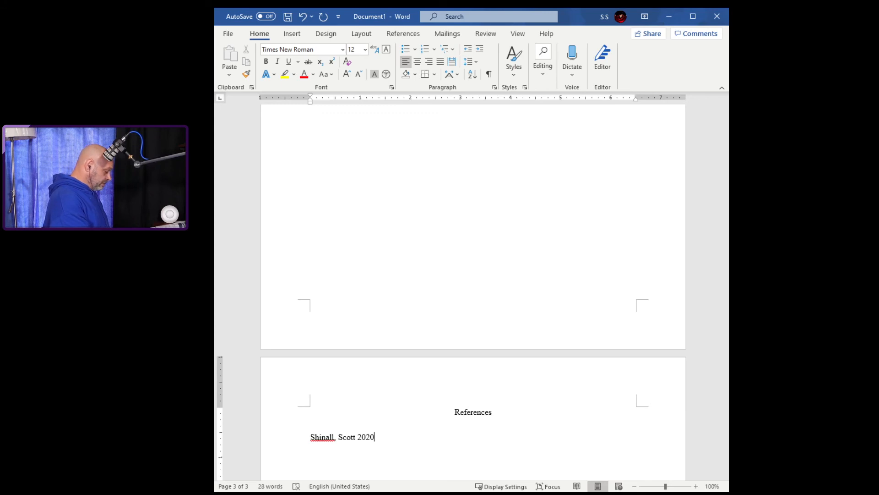
type(", fjdskalfdjskal;fjasldk;")
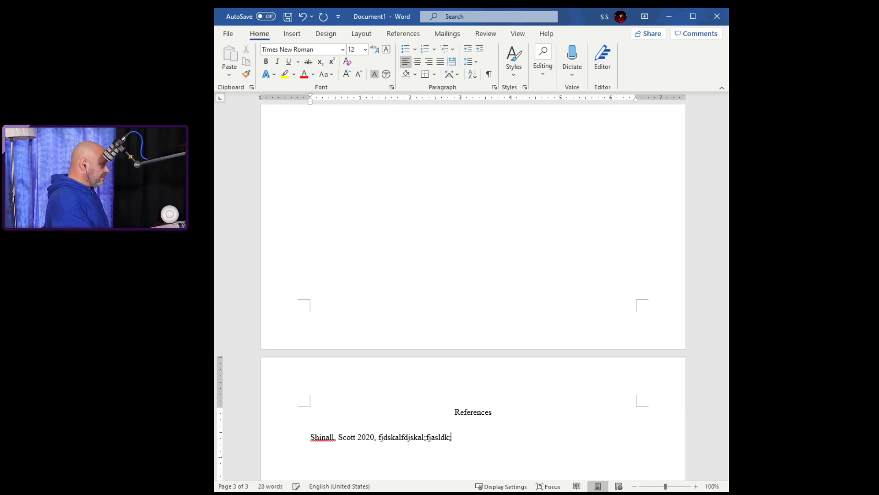
type("jfc;i")
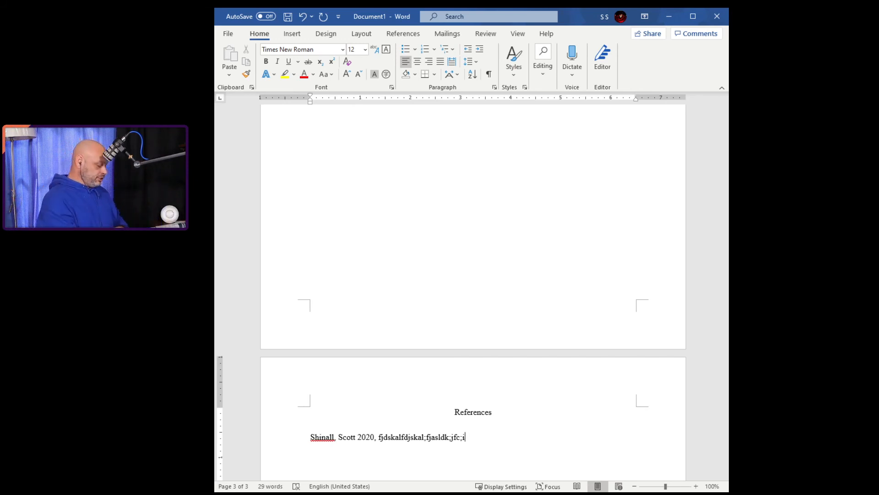
key("Return")
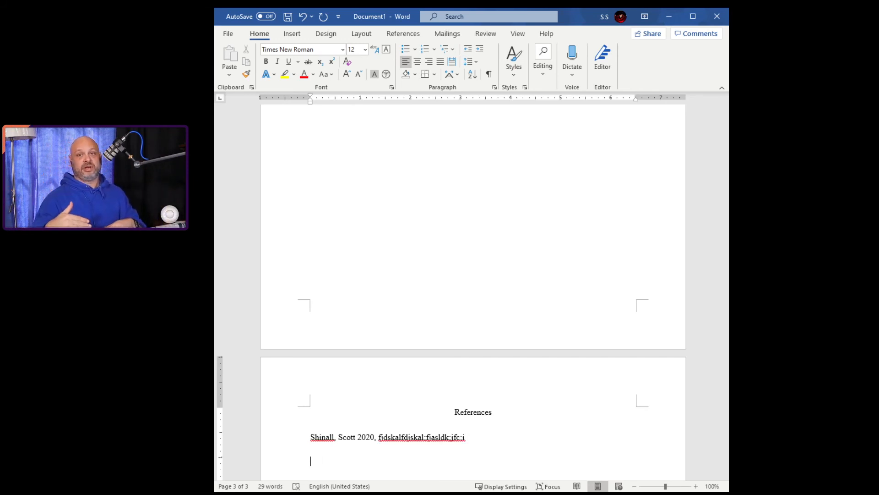